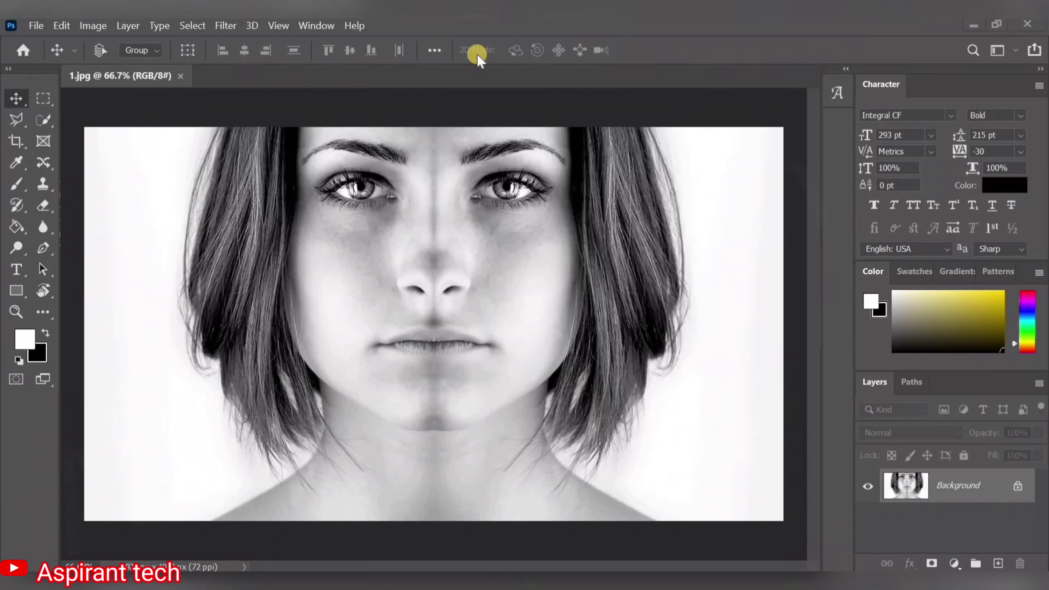
# Step: Add a two-column guide layout that places a guide down the centre of the portrait
pyautogui.click(278, 26)
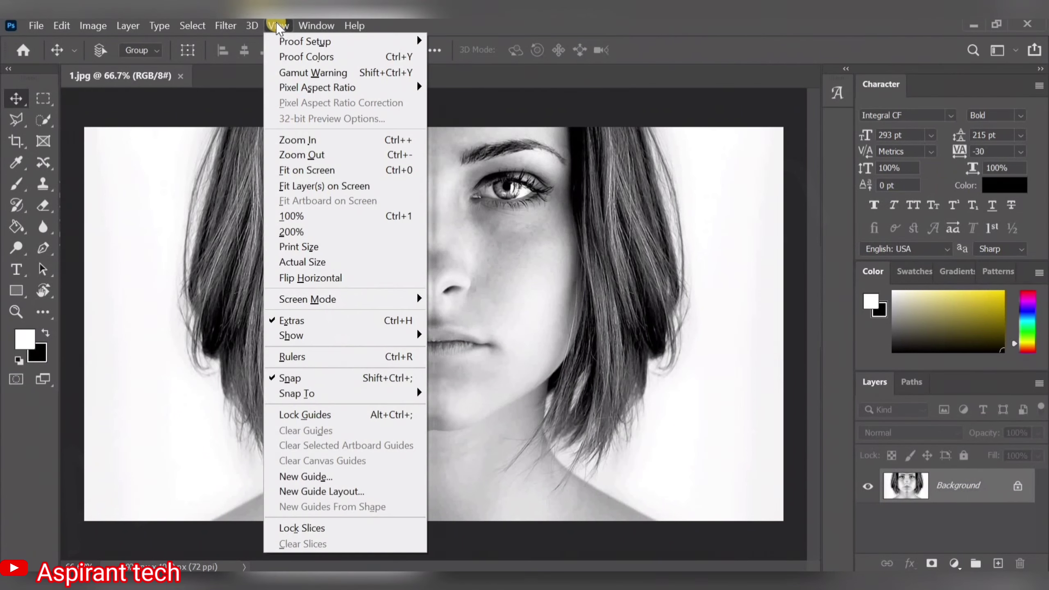
pyautogui.click(324, 491)
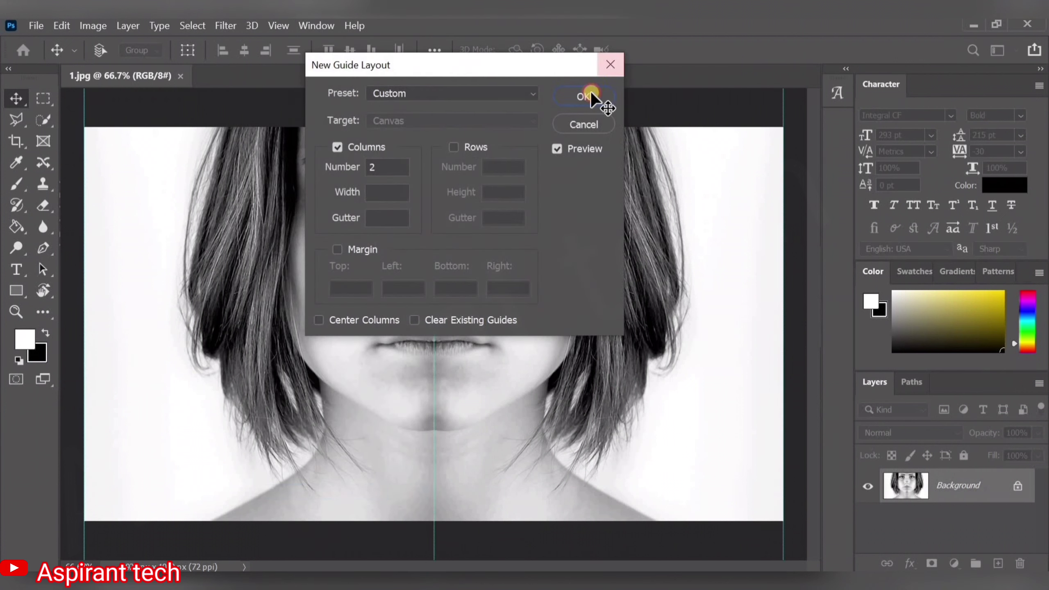
pyautogui.click(600, 101)
pyautogui.click(18, 269)
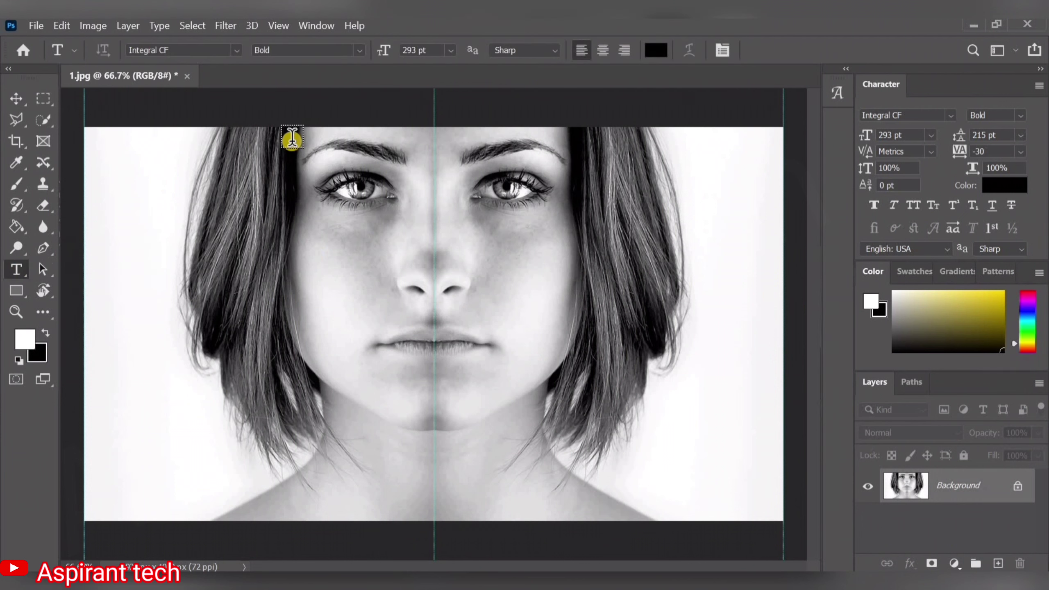
pyautogui.click(234, 52)
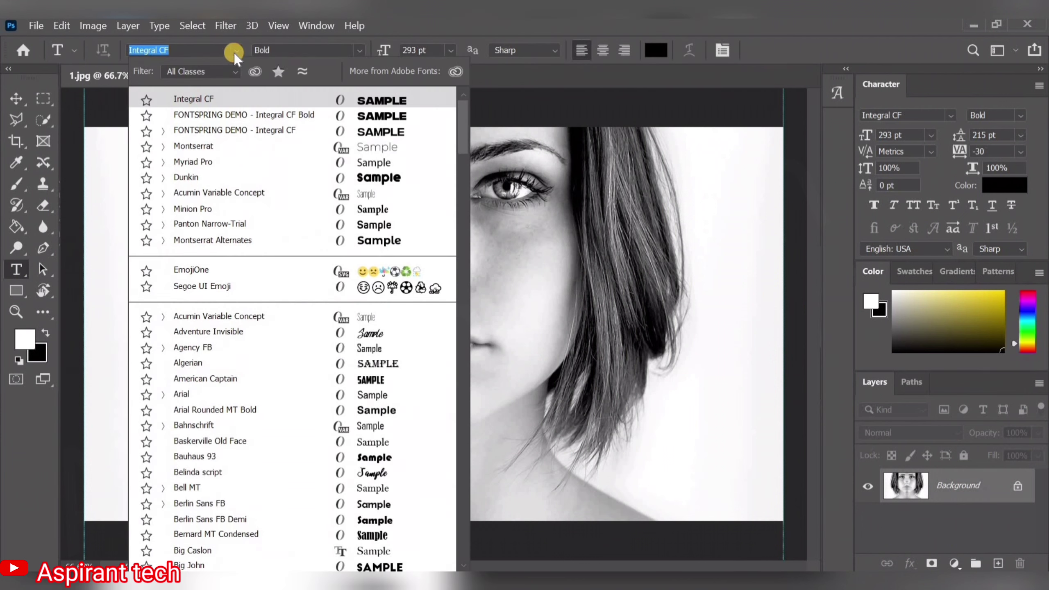
pyautogui.click(319, 54)
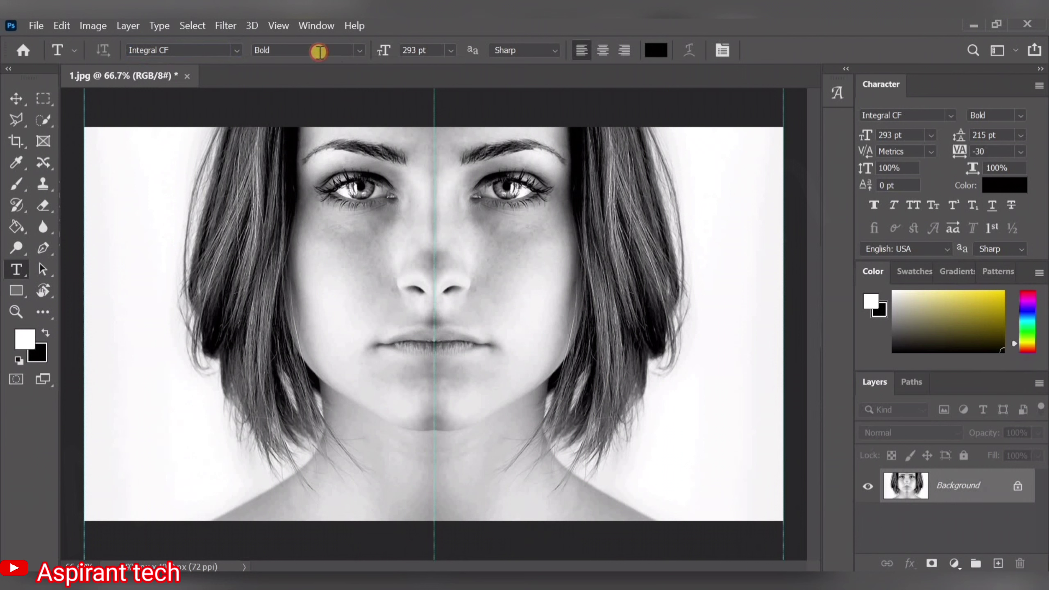
pyautogui.click(402, 47)
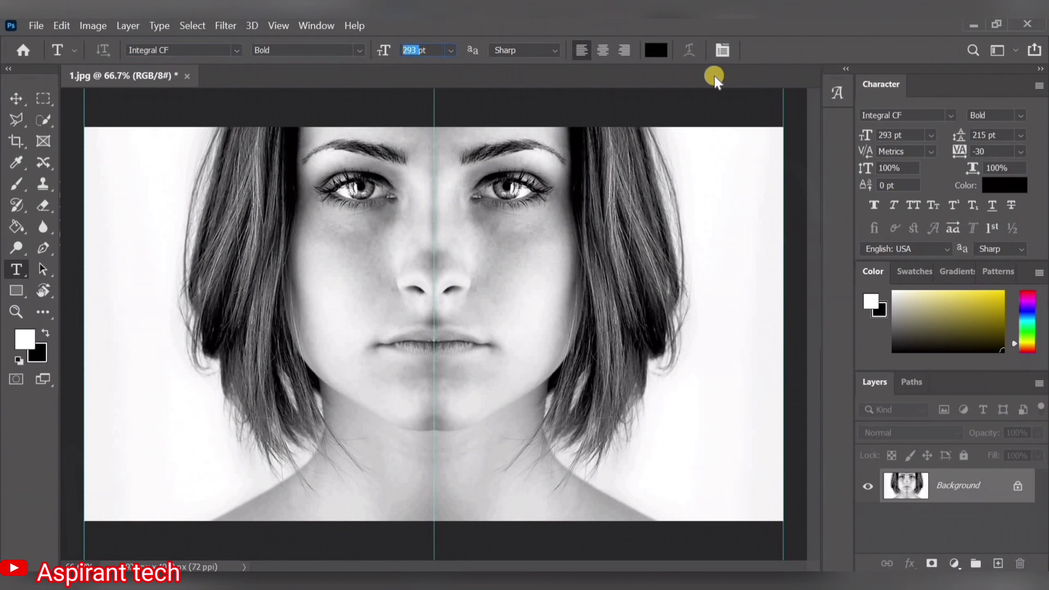
pyautogui.click(580, 48)
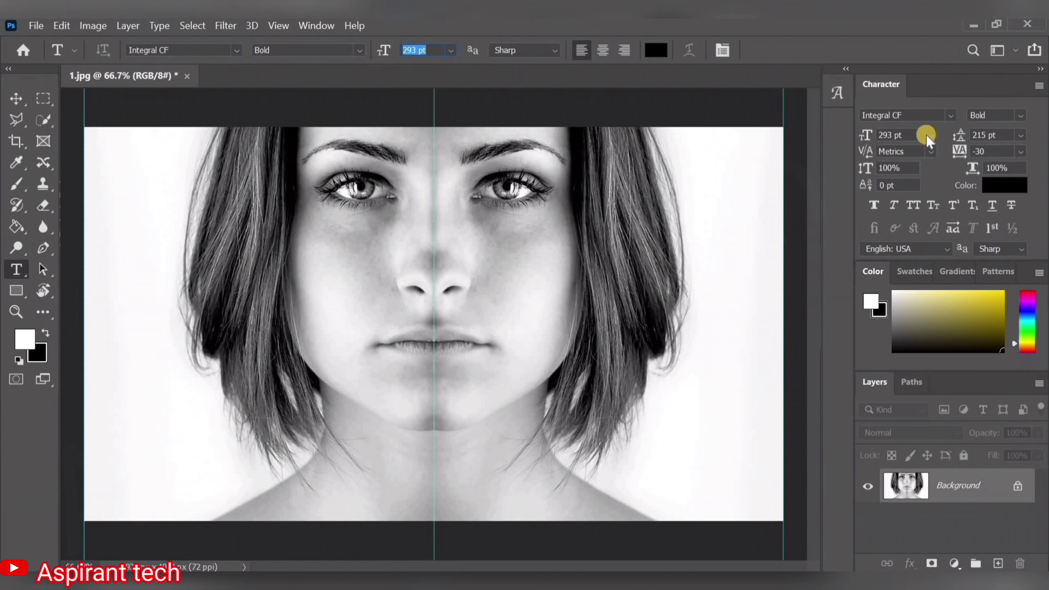
pyautogui.click(1002, 136)
pyautogui.click(898, 135)
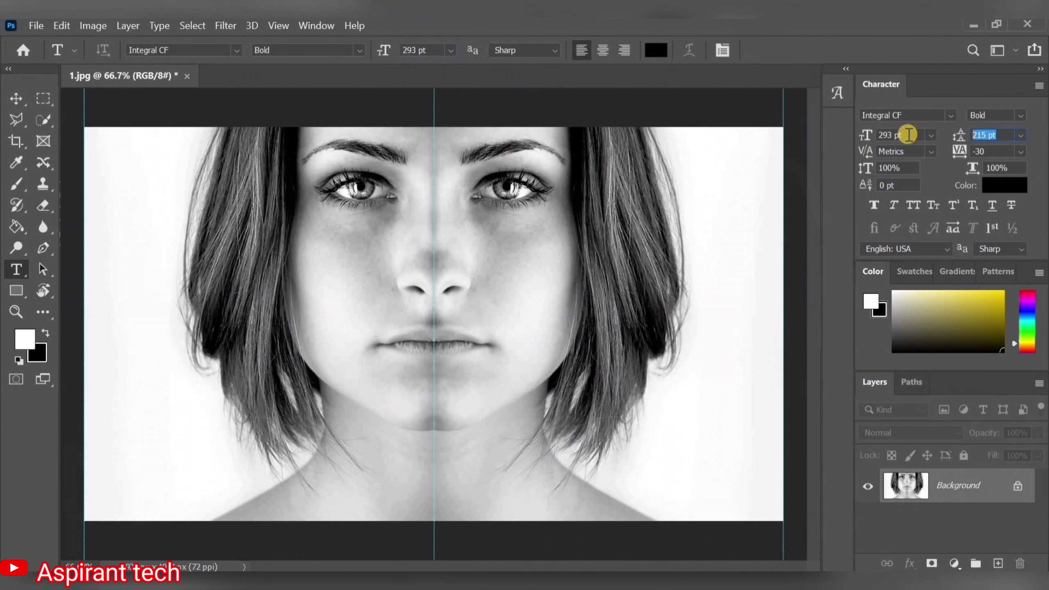
pyautogui.click(993, 152)
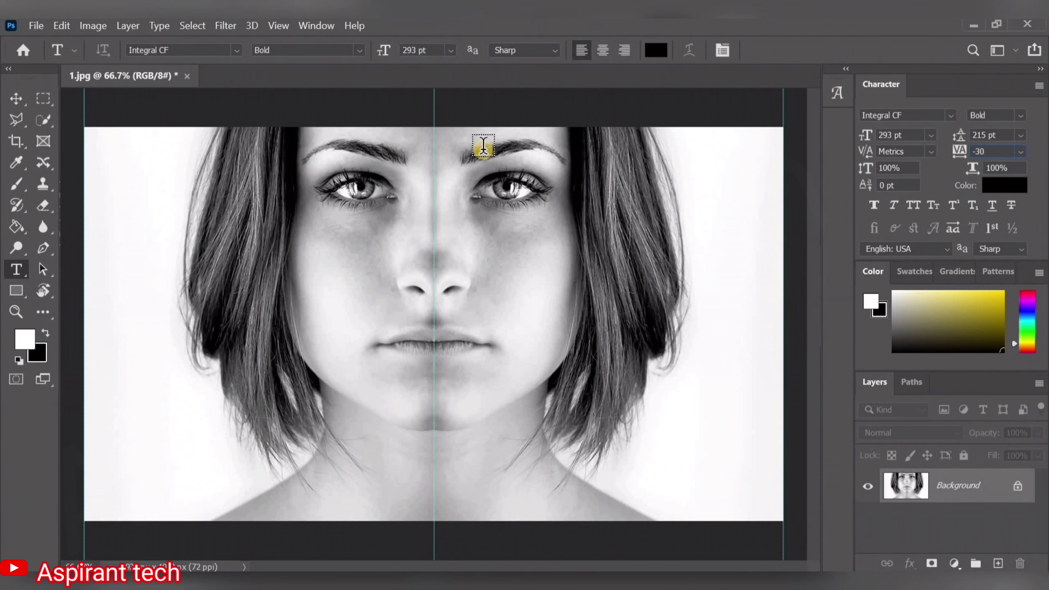
# Step: Create a text layer with stacked lines 'ONE', 'DAY OR', 'DAY ONE' on the right half
pyautogui.click(499, 157)
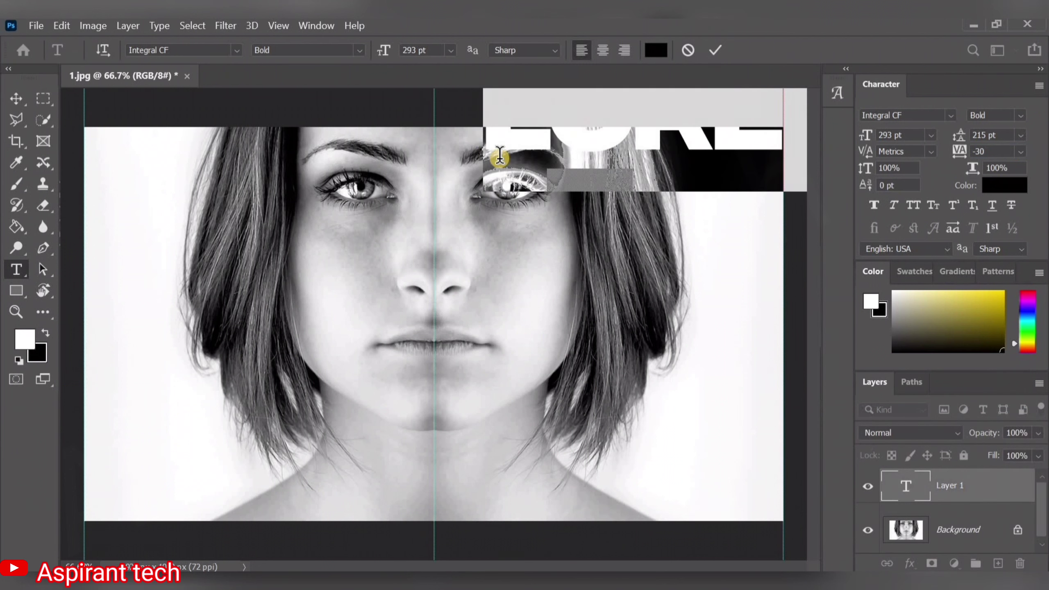
pyautogui.press('Delete')
pyautogui.write('ON')
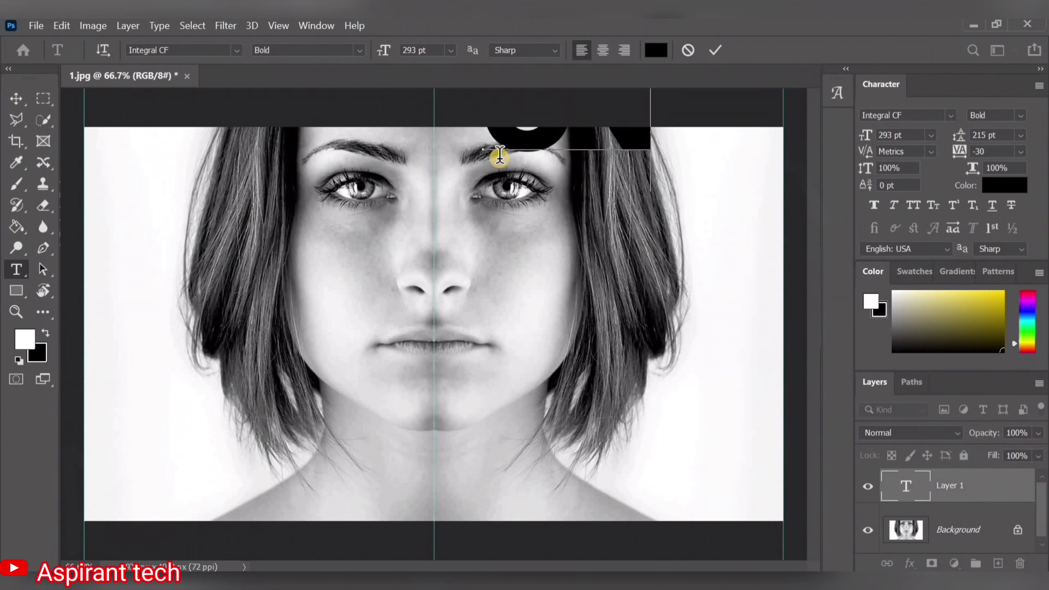
pyautogui.write('E')
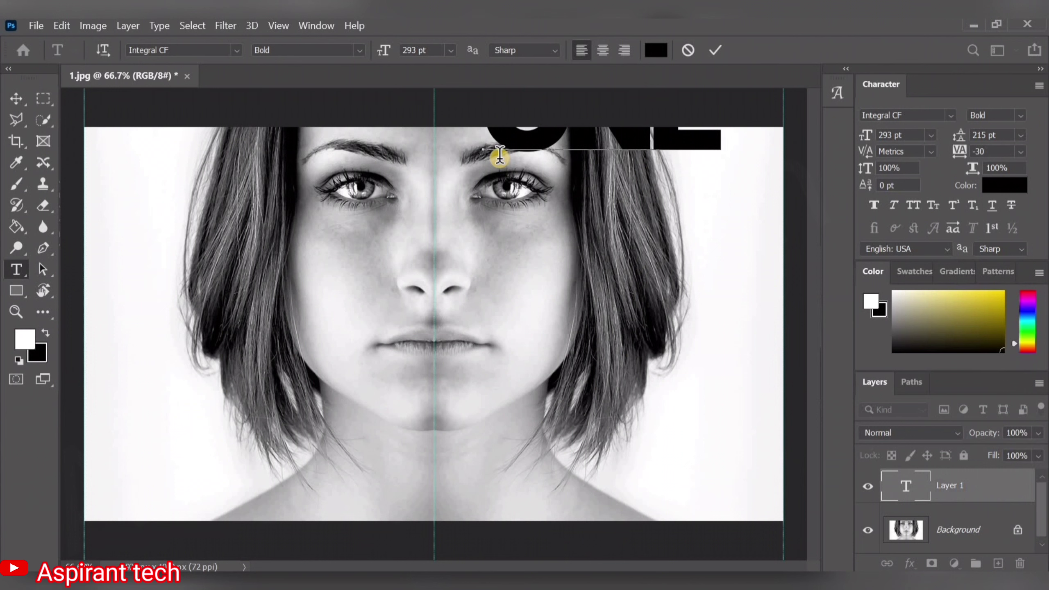
pyautogui.press('Return')
pyautogui.write('DAY ')
pyautogui.write('O')
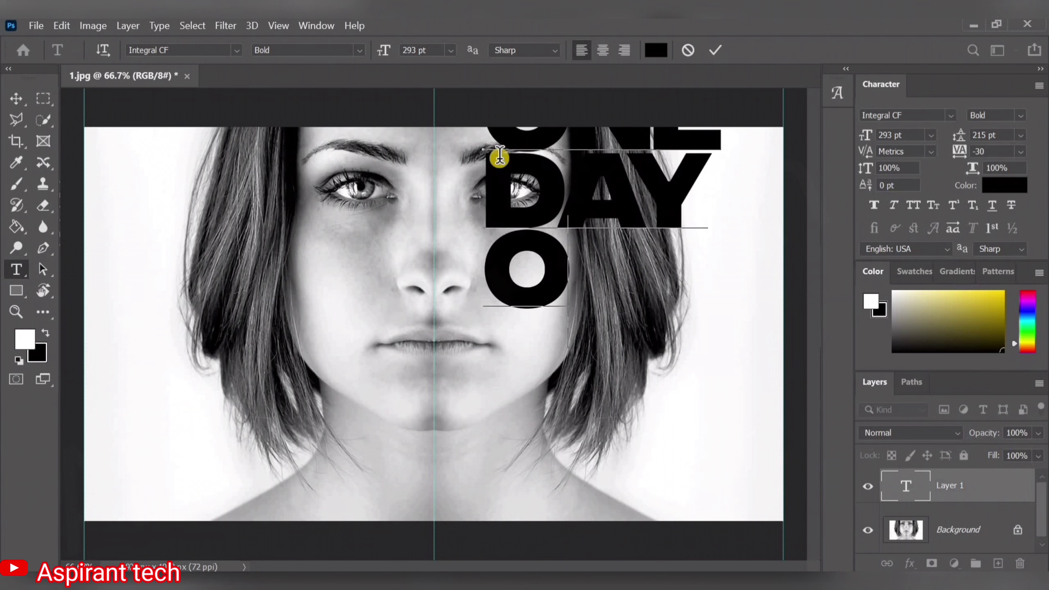
pyautogui.write('R')
pyautogui.press('Return')
pyautogui.write('DAY ')
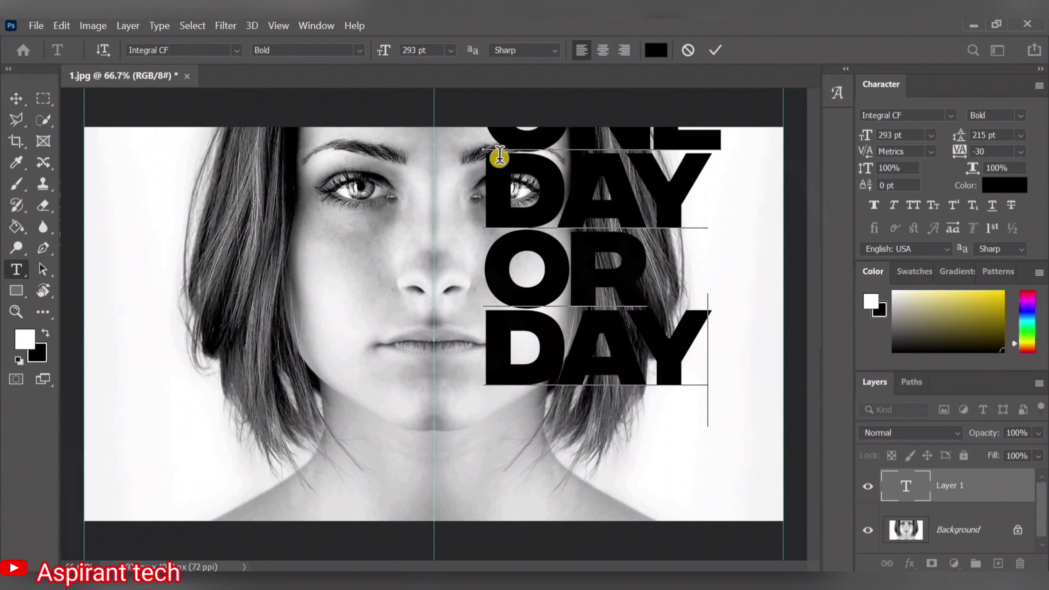
pyautogui.write('ONE')
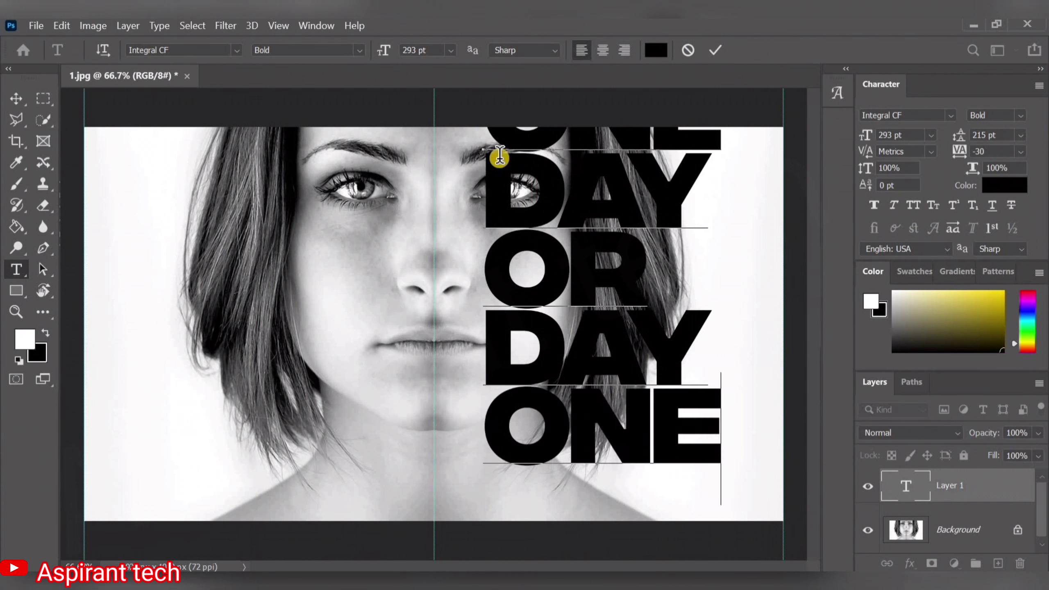
pyautogui.click(16, 99)
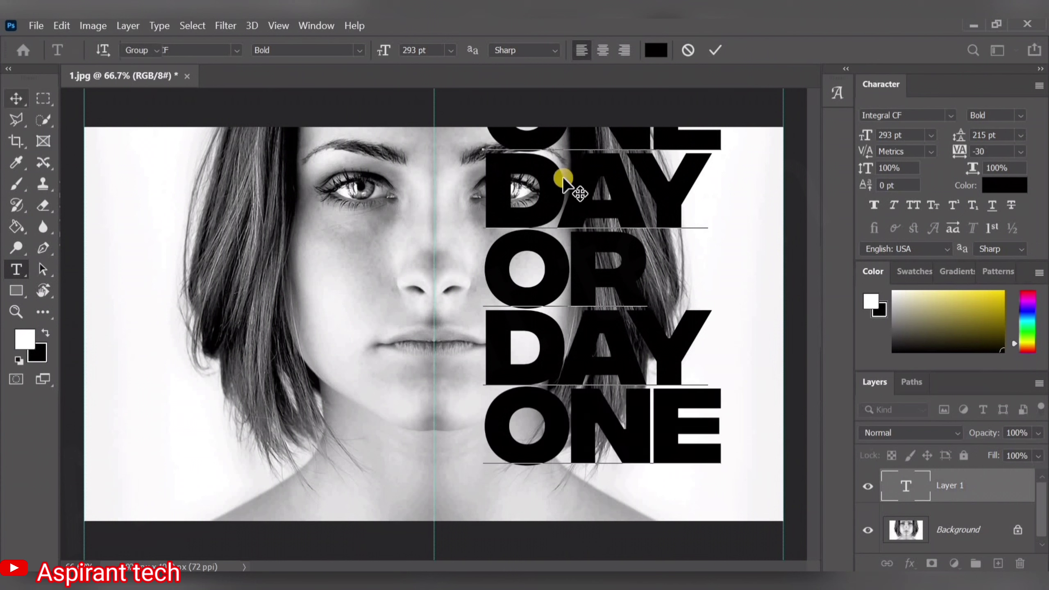
# Step: Move the text block flush against the centre guide and select the Background layer
pyautogui.moveTo(564, 250)
pyautogui.mouseDown()
pyautogui.moveTo(545, 279)
pyautogui.moveTo(533, 257)
pyautogui.mouseUp()
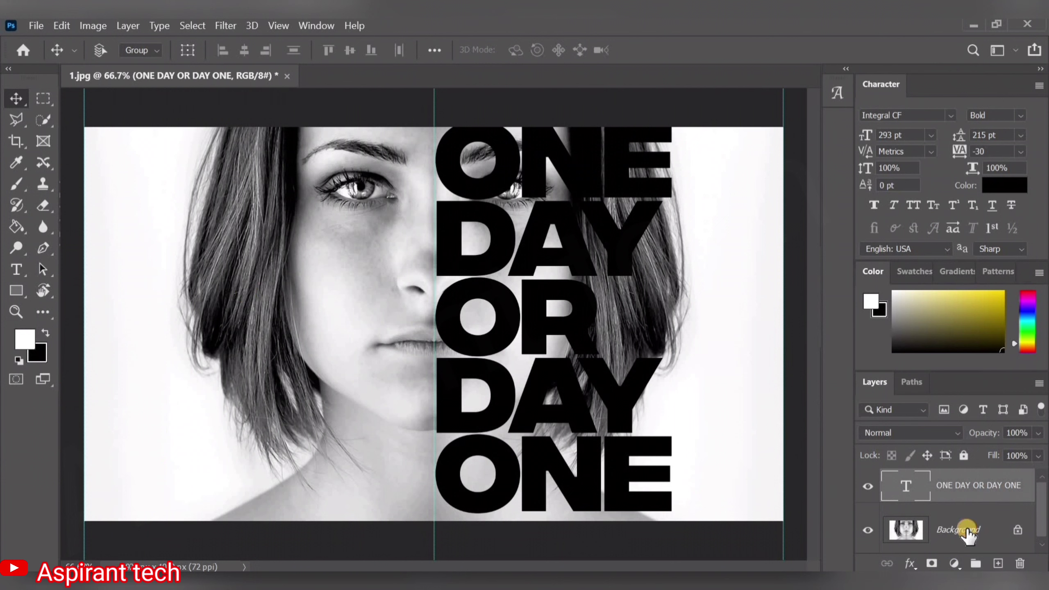
pyautogui.click(966, 533)
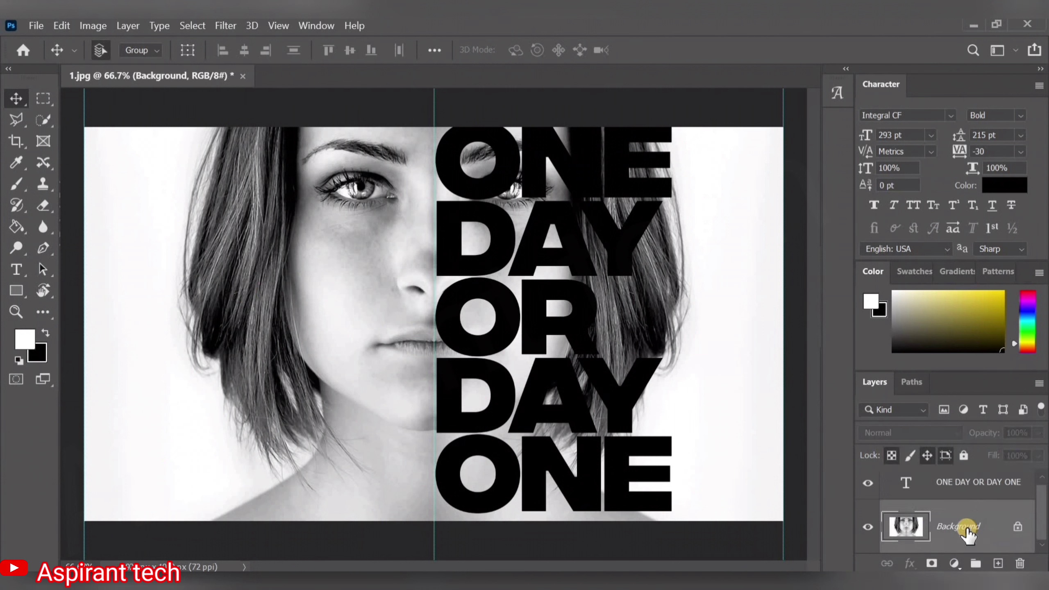
# Step: Duplicate the Background photo, move the copy above the text layer and hide it
pyautogui.hotkey('ctrl', 'j')
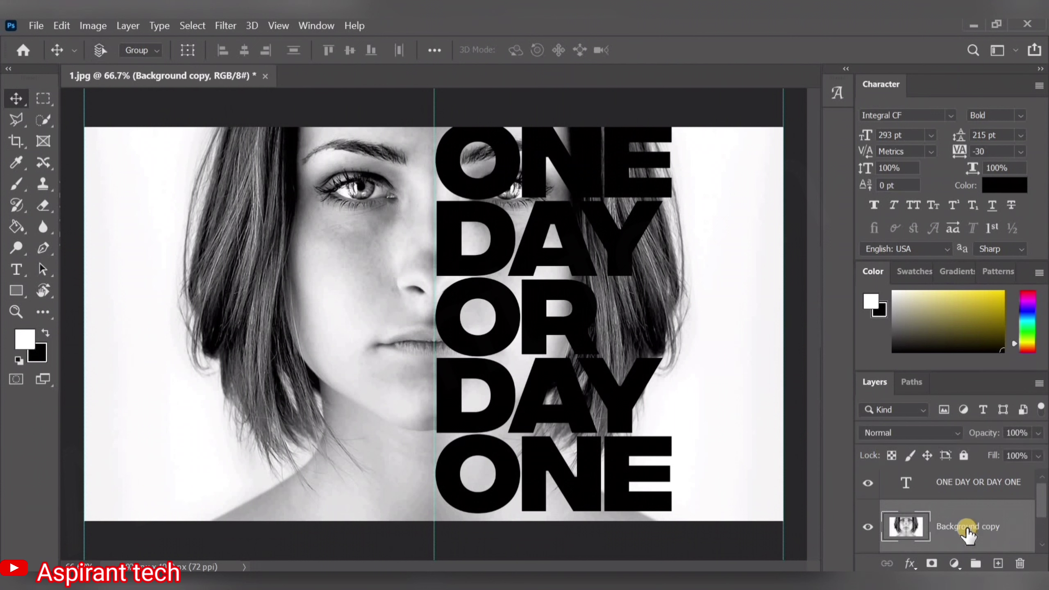
pyautogui.moveTo(966, 533); pyautogui.dragTo(965, 480)
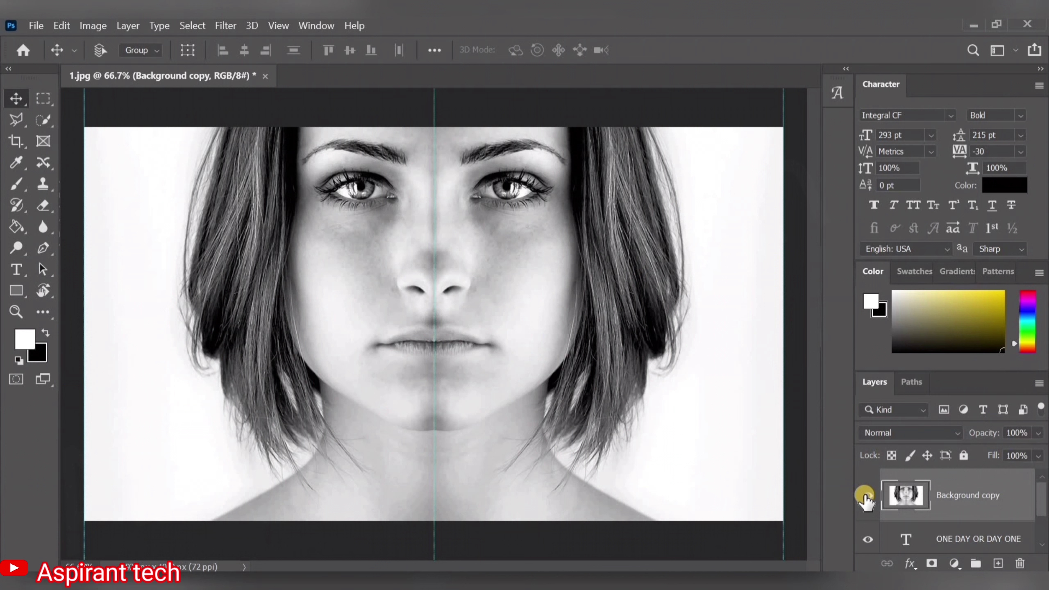
pyautogui.click(865, 497)
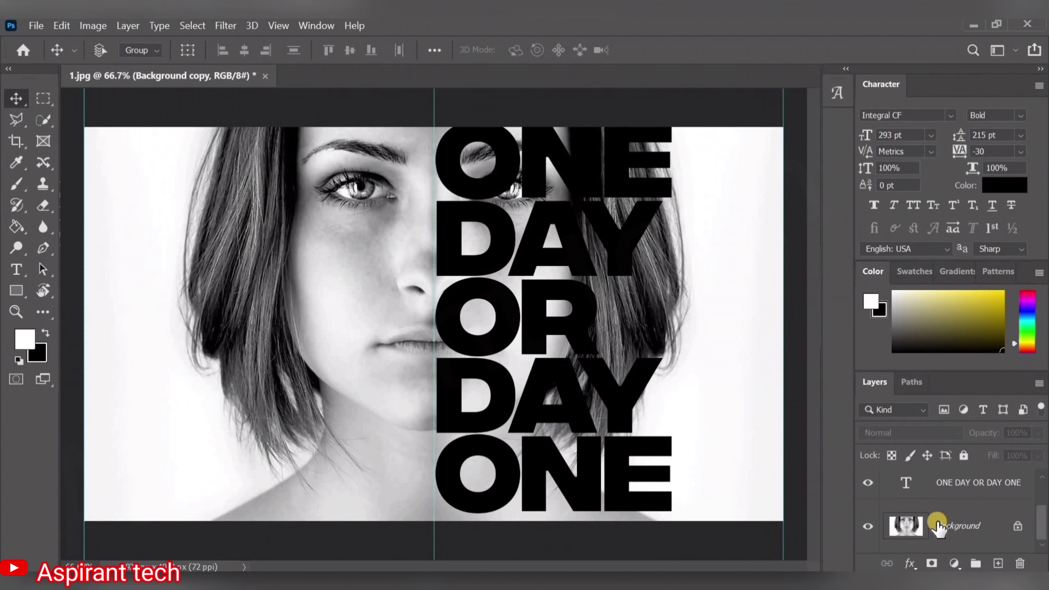
pyautogui.click(938, 527)
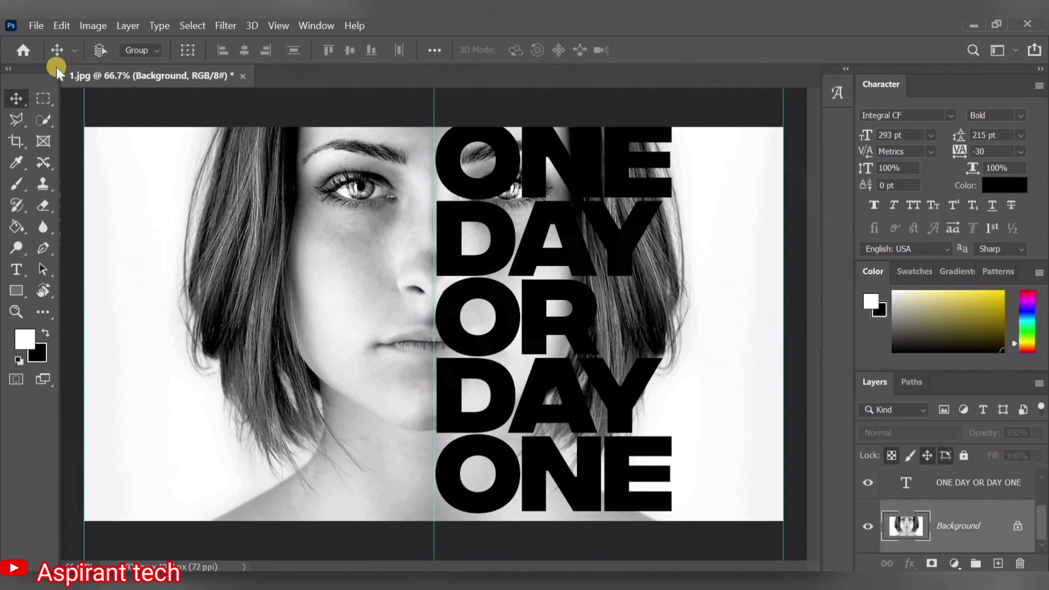
# Step: Mask the photo layer so only the area left of the centre guide shows
pyautogui.click(131, 118)
pyautogui.press('m')
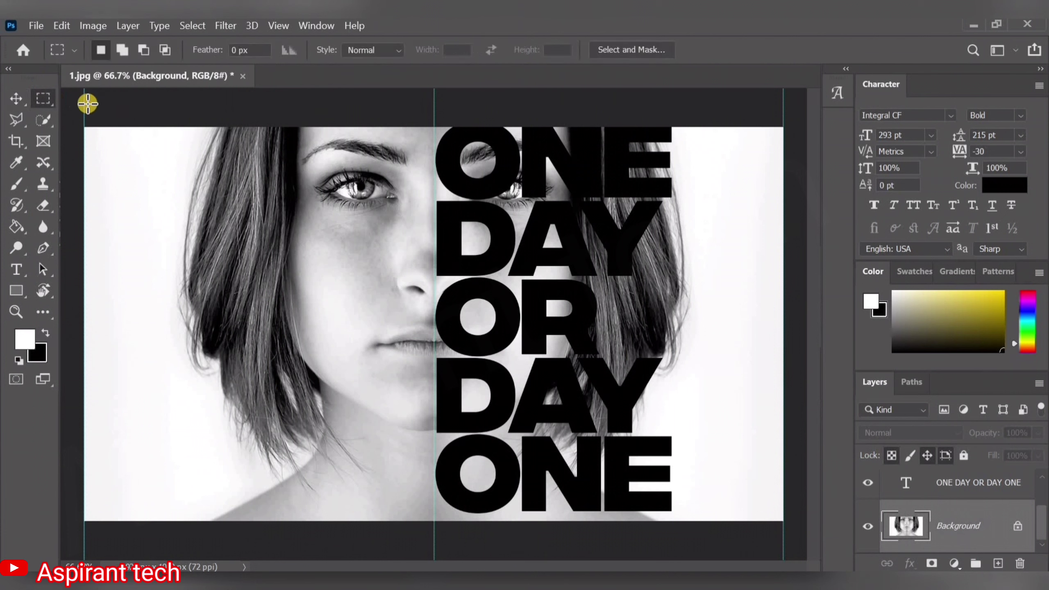
pyautogui.moveTo(88, 125); pyautogui.dragTo(433, 561)
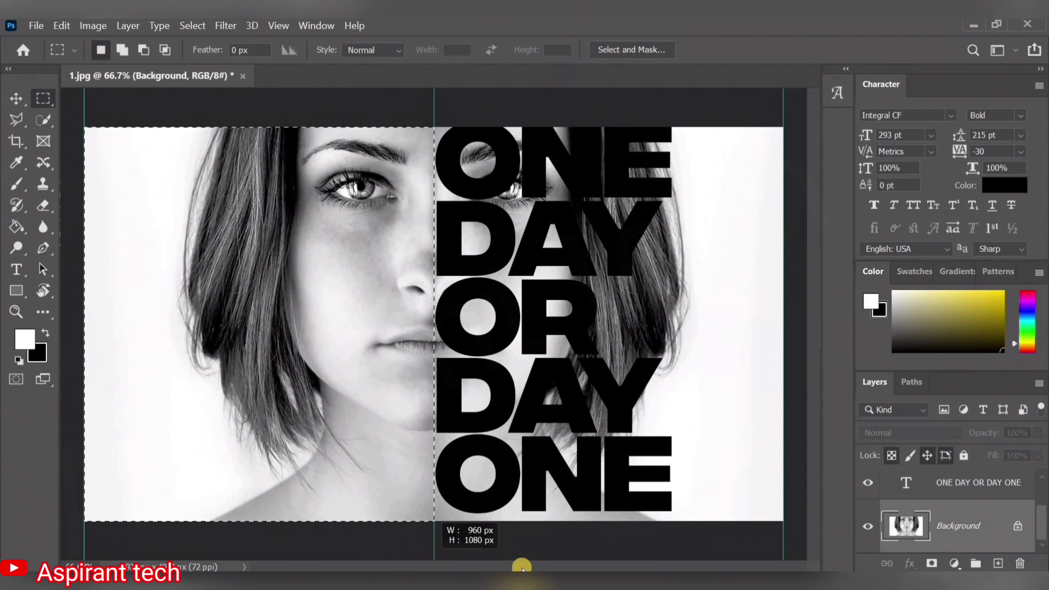
pyautogui.moveTo(434, 560); pyautogui.dragTo(431, 559)
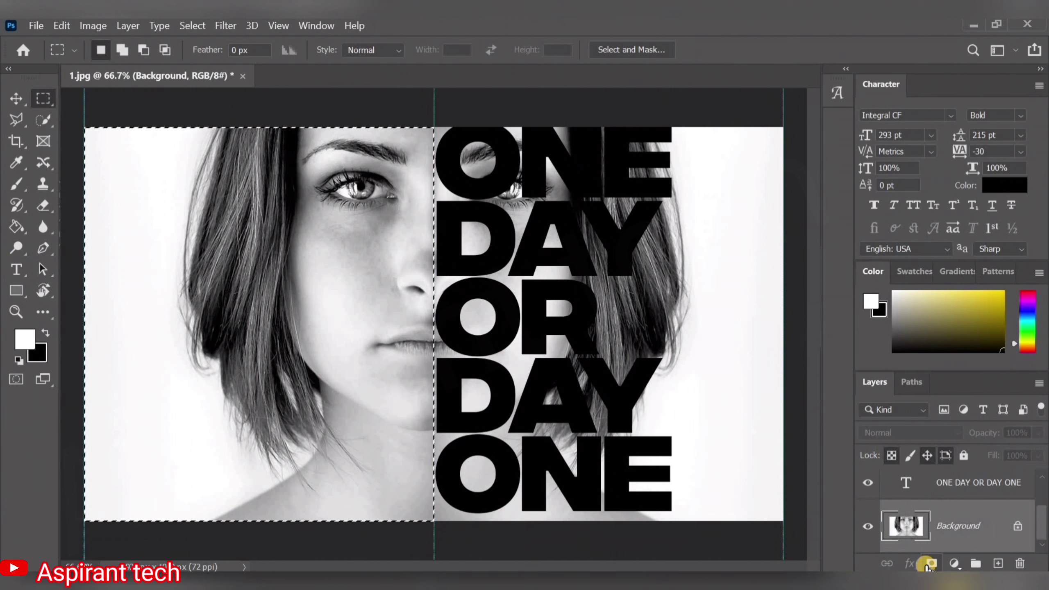
pyautogui.click(929, 564)
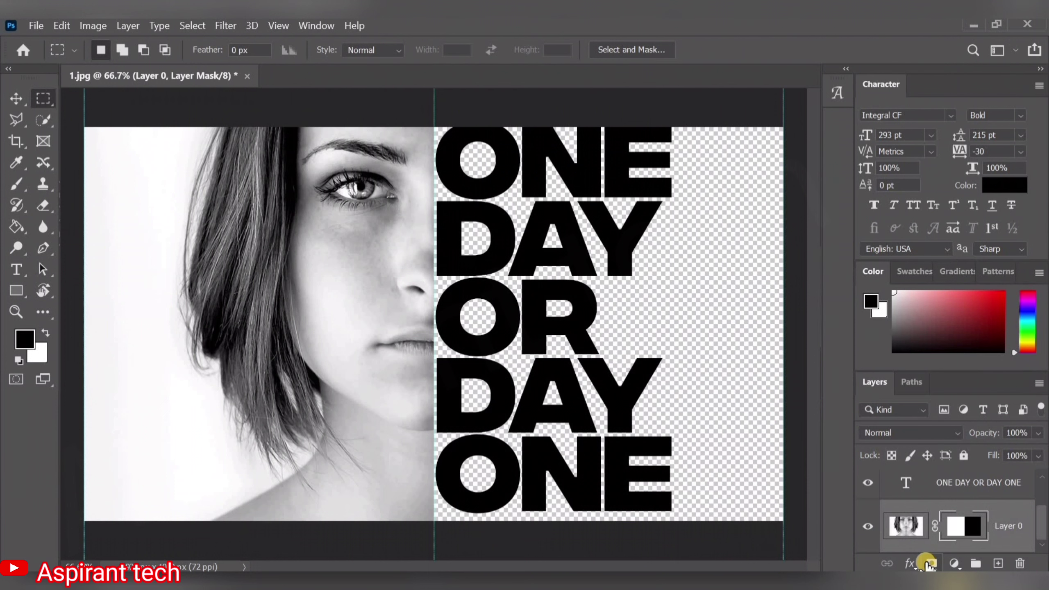
# Step: Hide the text layer and add a white (ffffff) Solid Color fill layer
pyautogui.click(868, 482)
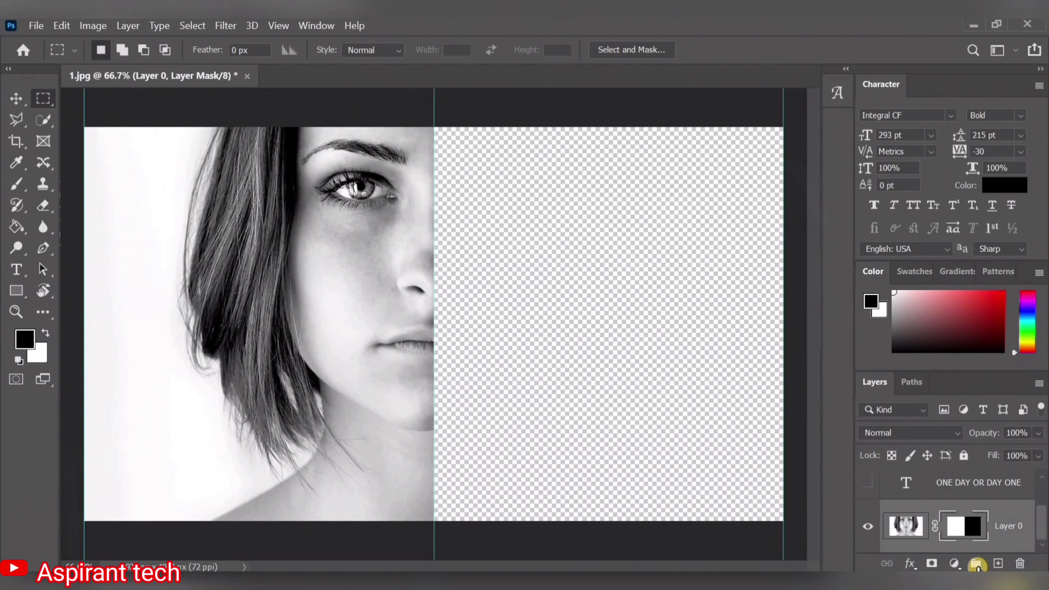
pyautogui.click(956, 563)
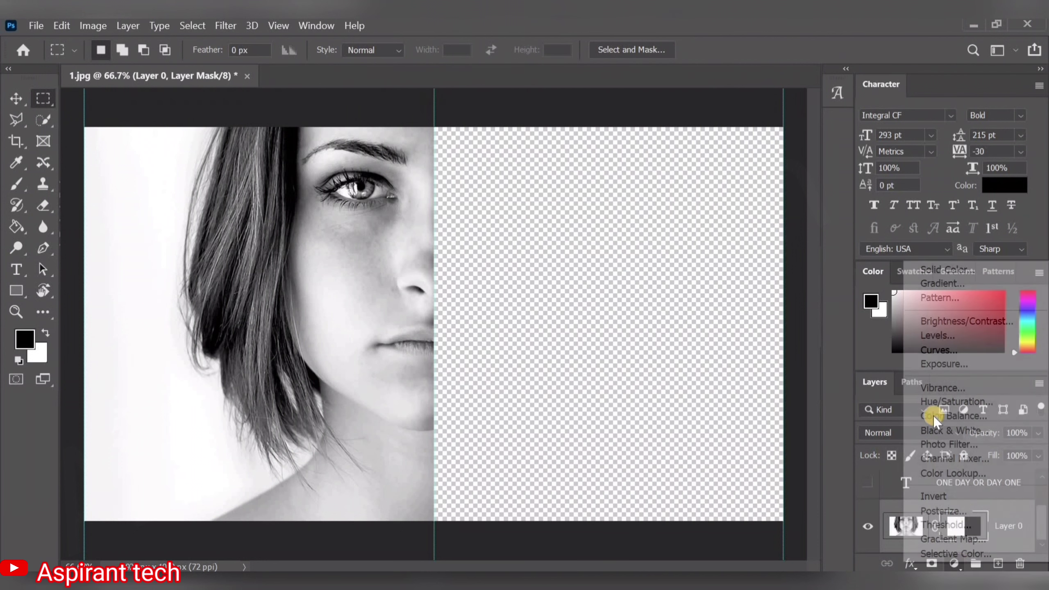
pyautogui.click(944, 269)
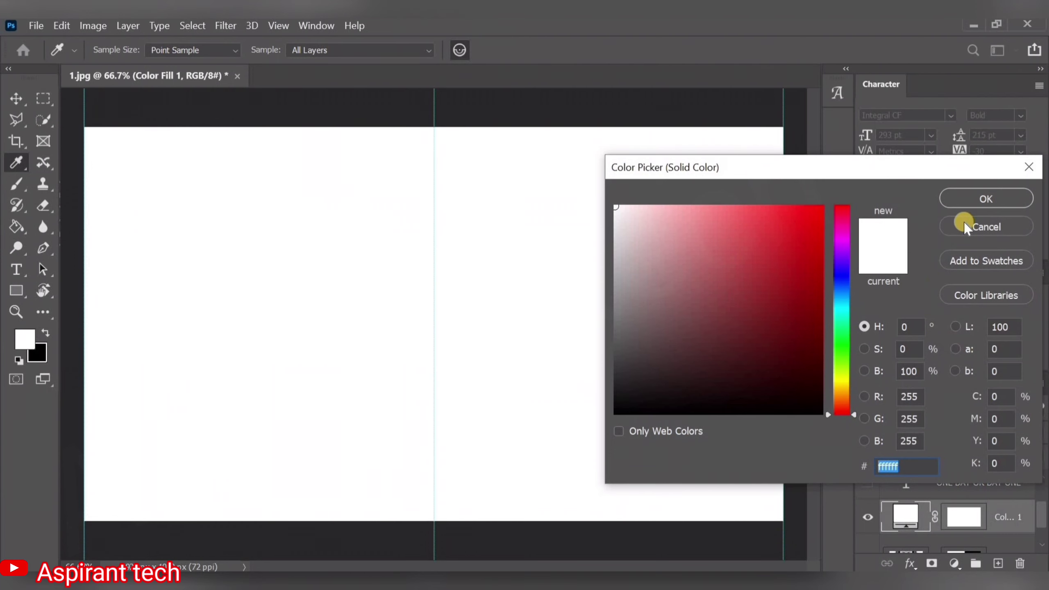
pyautogui.click(968, 197)
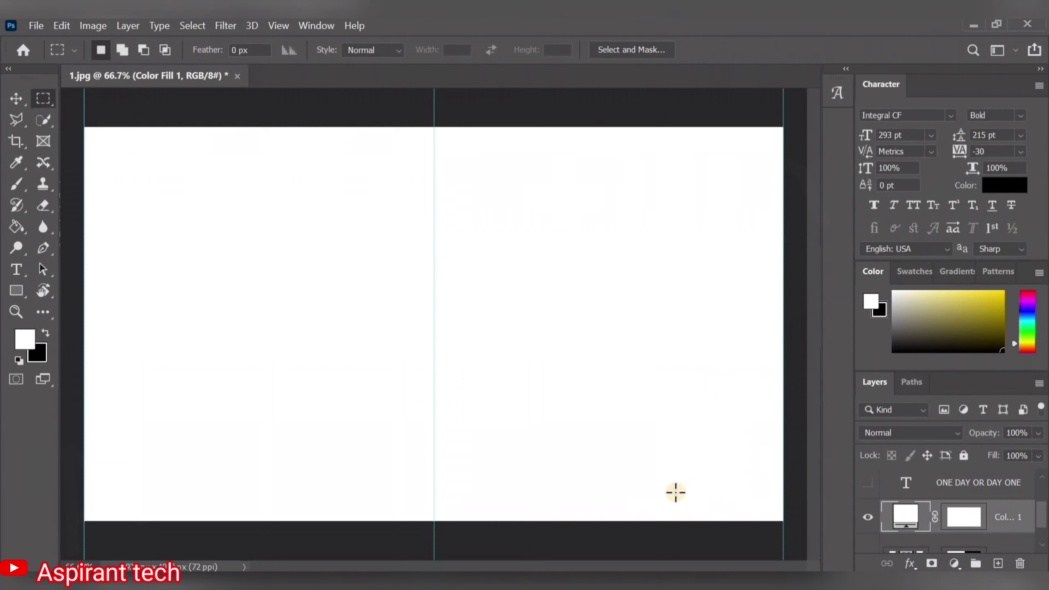
# Step: Move the masked Layer 0 face above the white Color Fill 1 layer
pyautogui.hotkey('ctrl', '[')
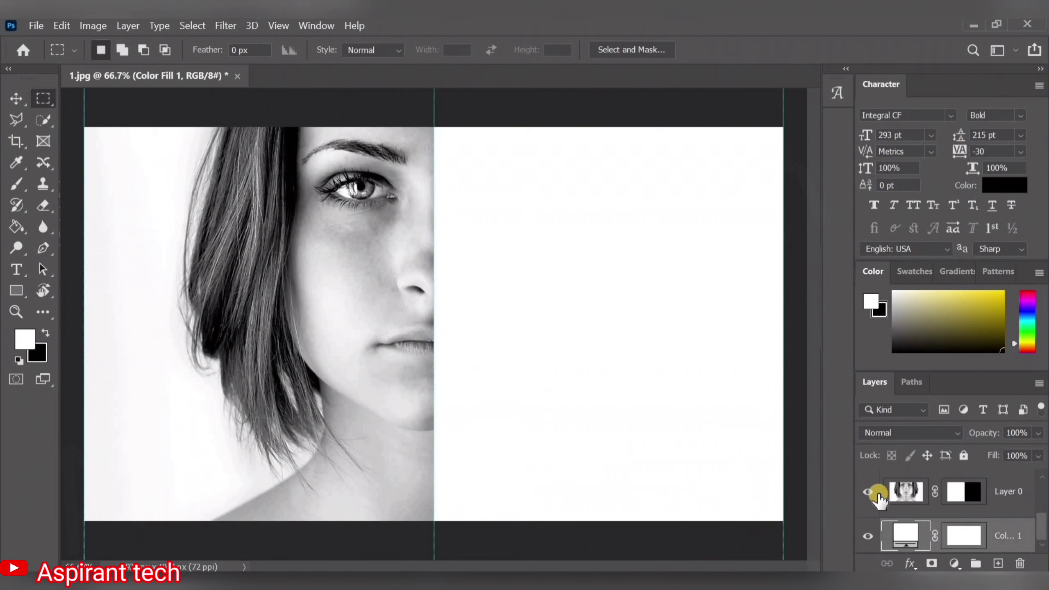
pyautogui.scroll(2, 877, 498)
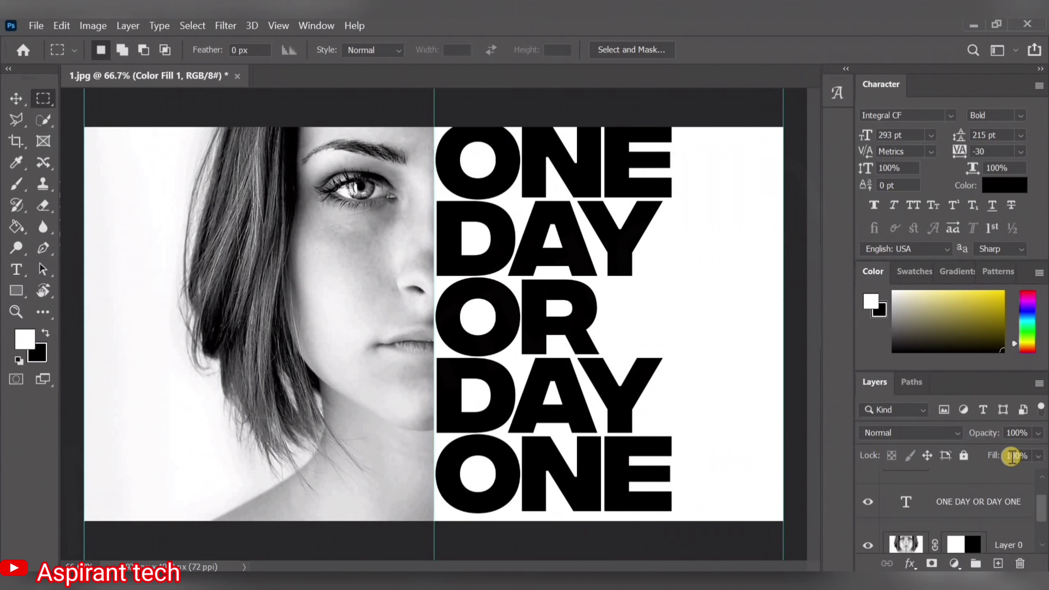
pyautogui.scroll(1, 1032, 495)
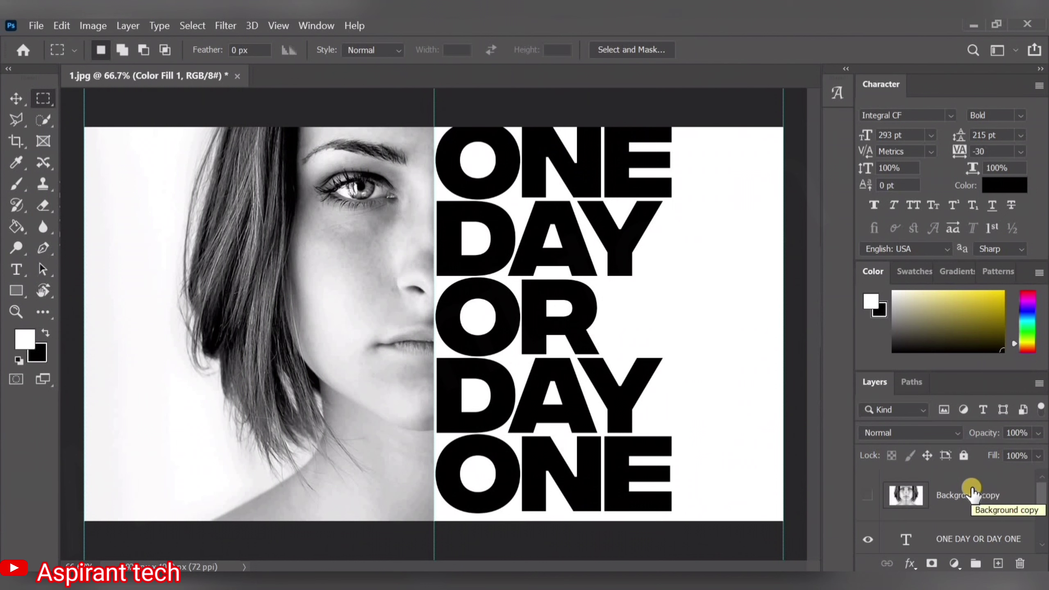
# Step: Convert Background copy to a smart object, make it visible, and clip it to the text layer
pyautogui.rightClick(972, 492)
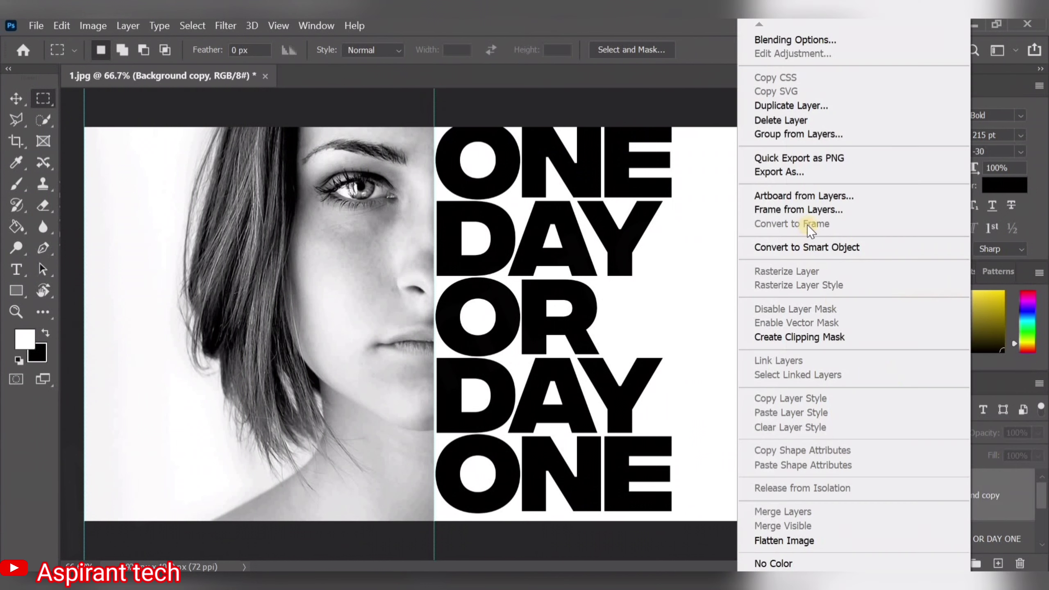
pyautogui.click(815, 248)
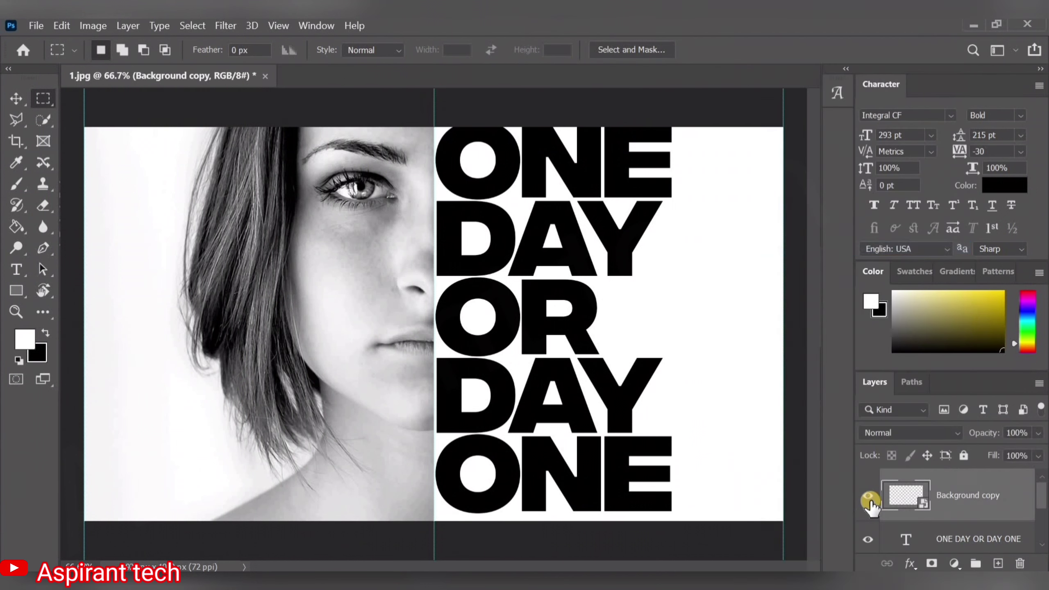
pyautogui.click(869, 498)
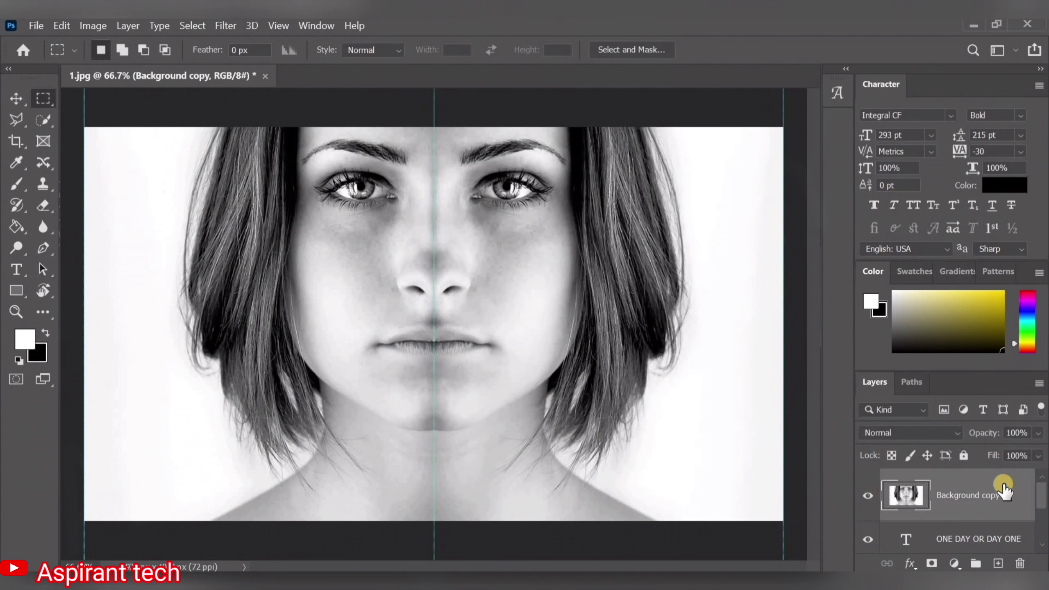
pyautogui.rightClick(991, 496)
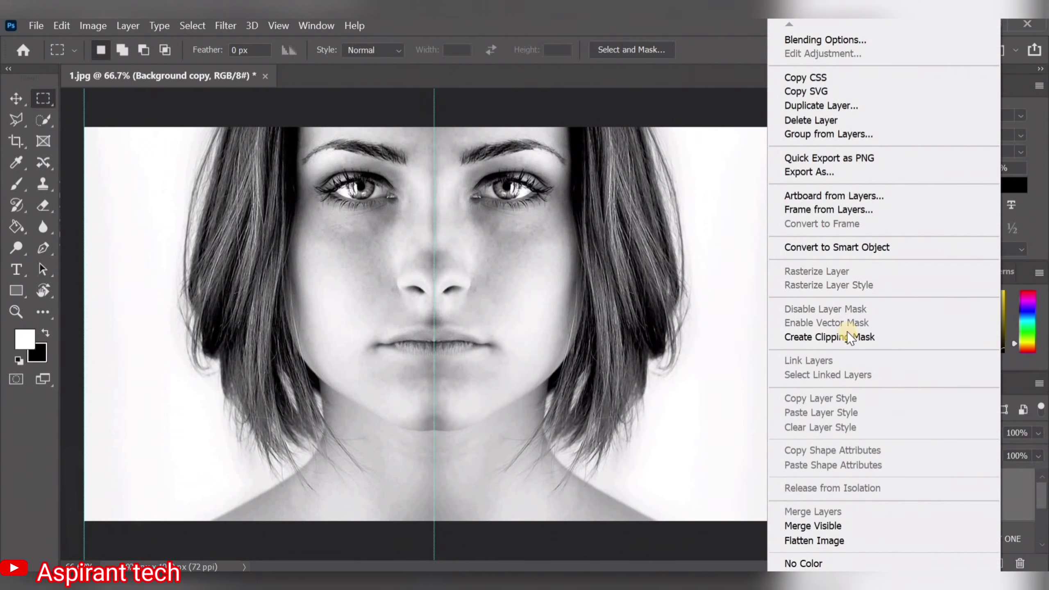
pyautogui.click(849, 337)
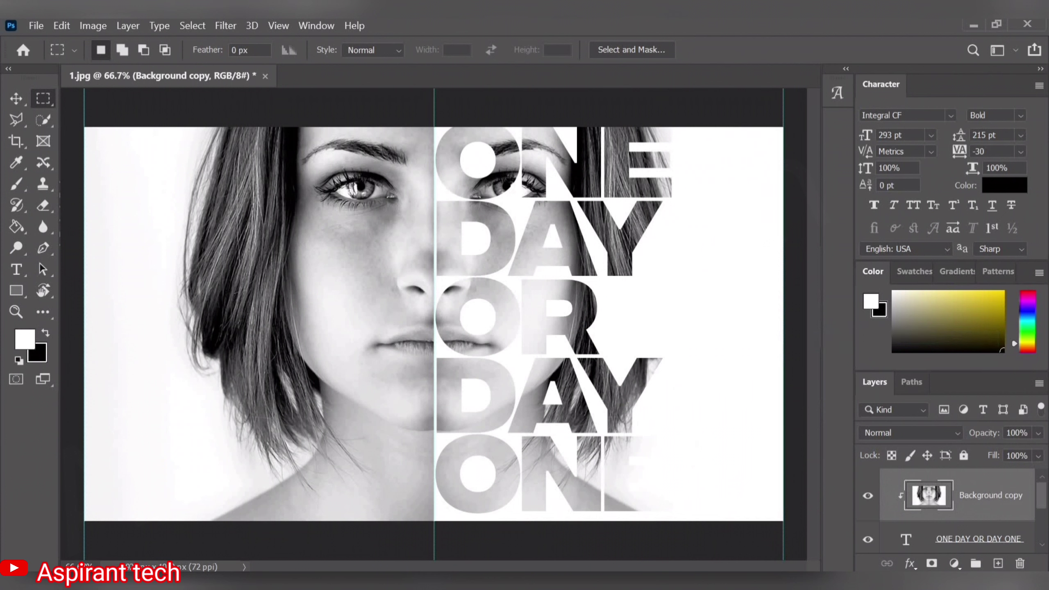
pyautogui.click(634, 63)
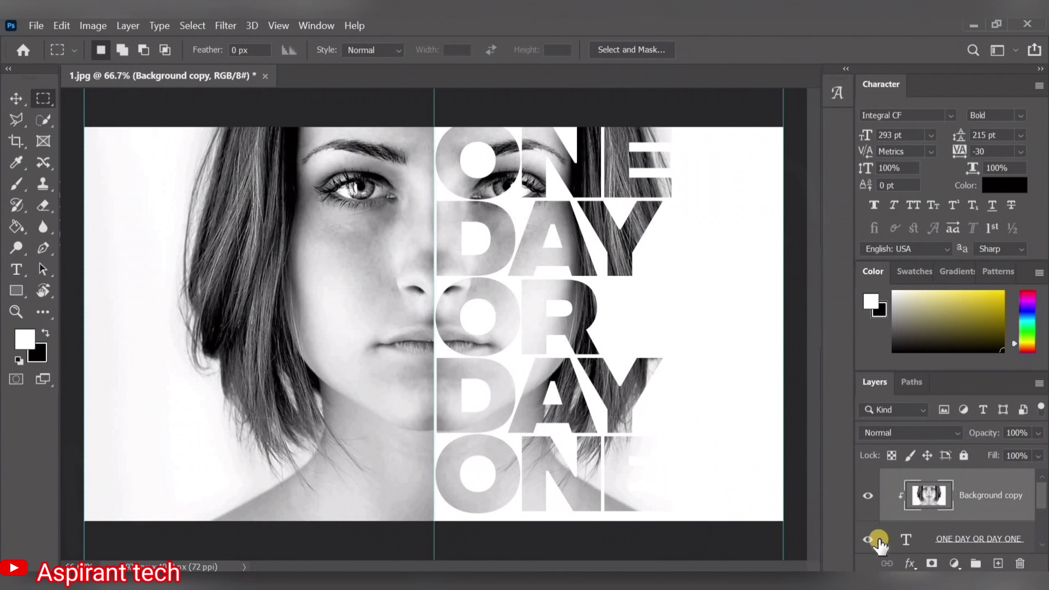
pyautogui.click(868, 540)
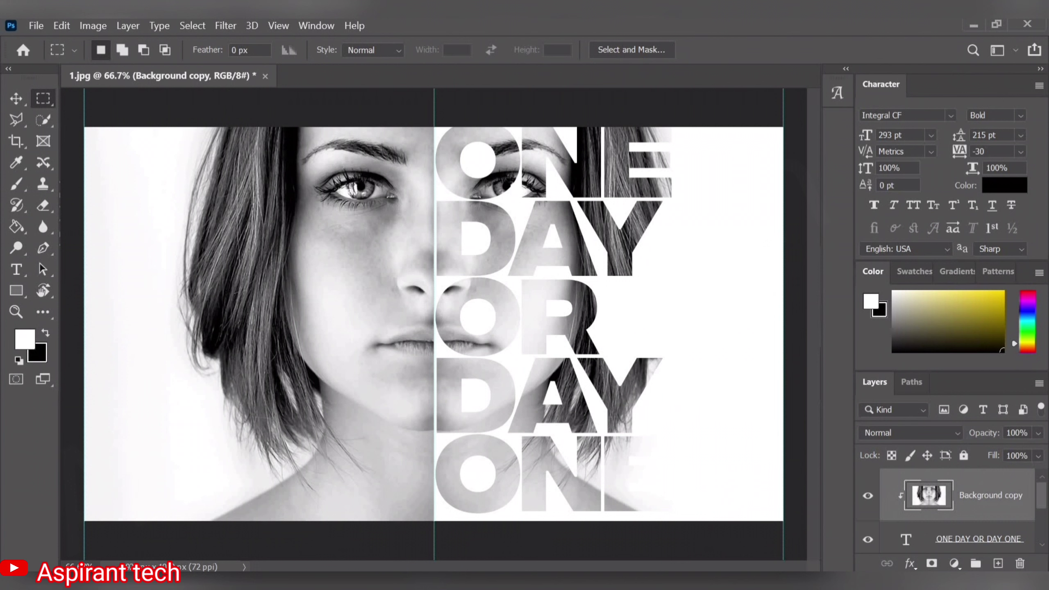
pyautogui.click(949, 564)
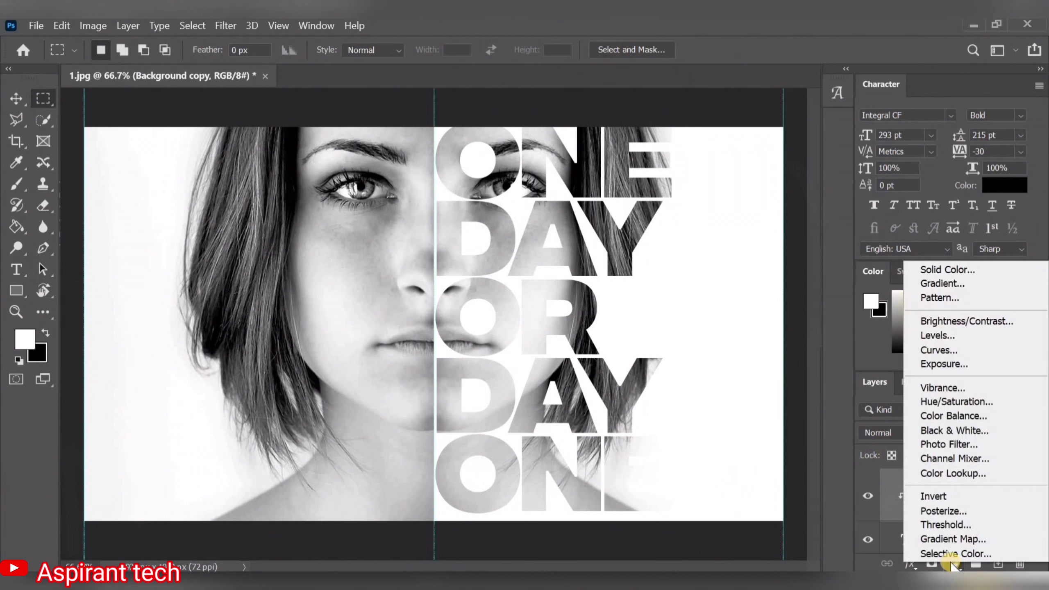
# Step: Add a Gradient Map adjustment layer and open its gradient in the Gradient Editor
pyautogui.click(950, 539)
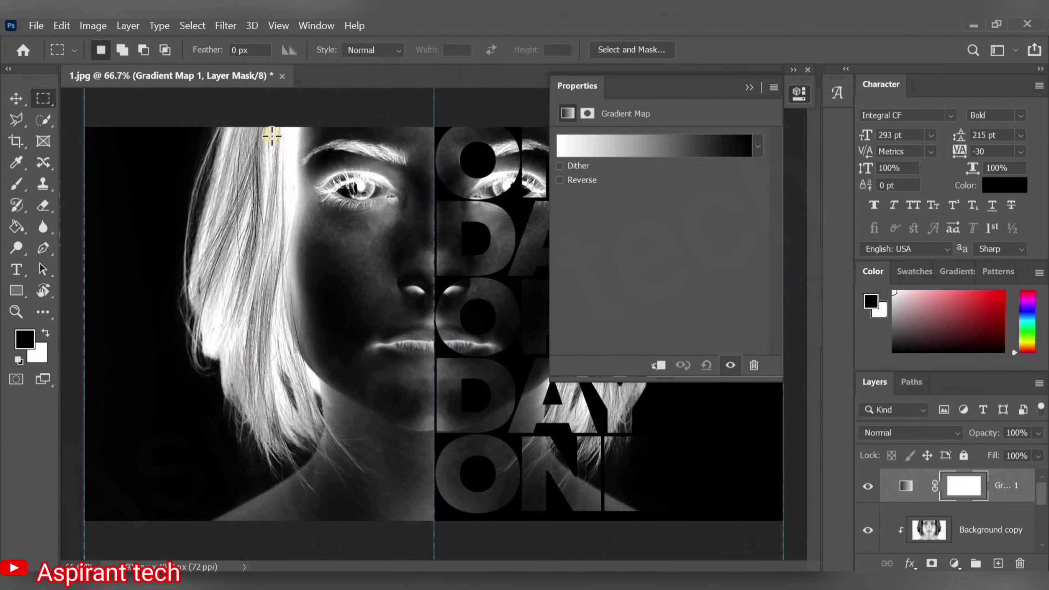
pyautogui.click(613, 150)
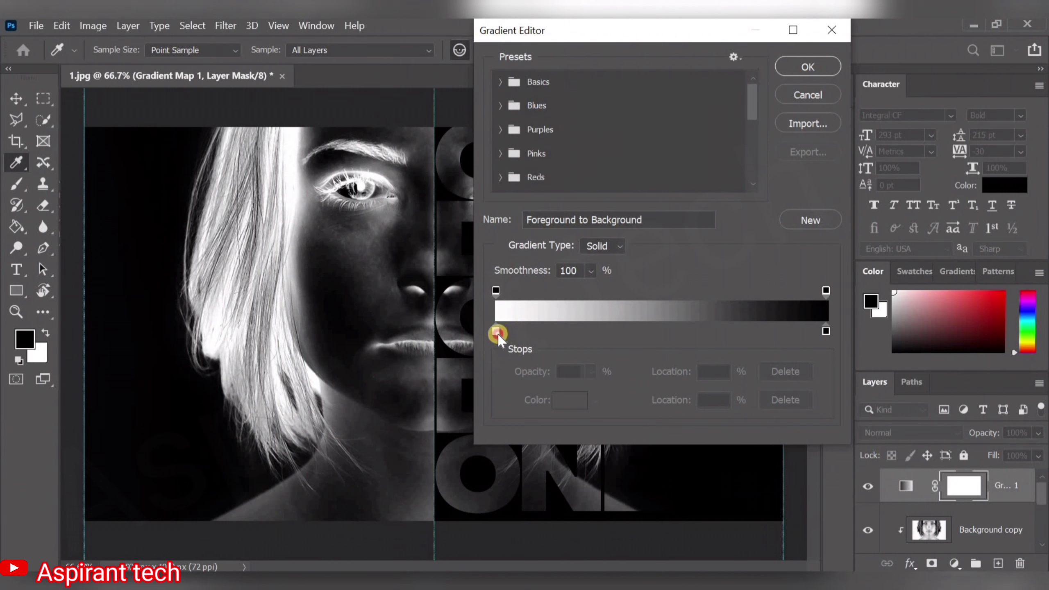
# Step: Set the gradient's left stop to #0c3245 and right stop to white, then apply it
pyautogui.click(495, 332)
pyautogui.click(570, 400)
pyautogui.write('0c3245')
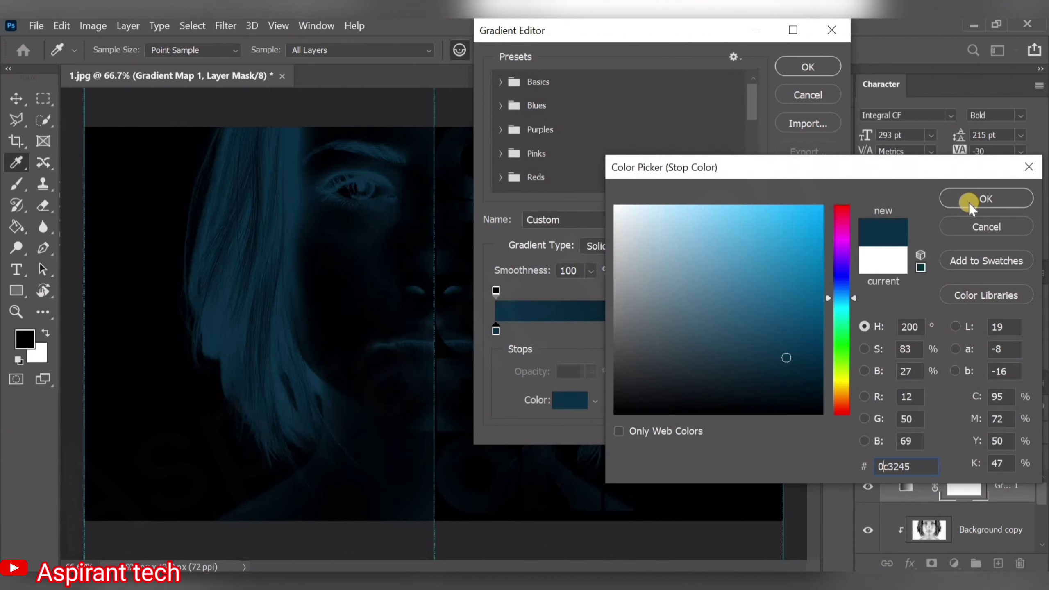
pyautogui.click(973, 199)
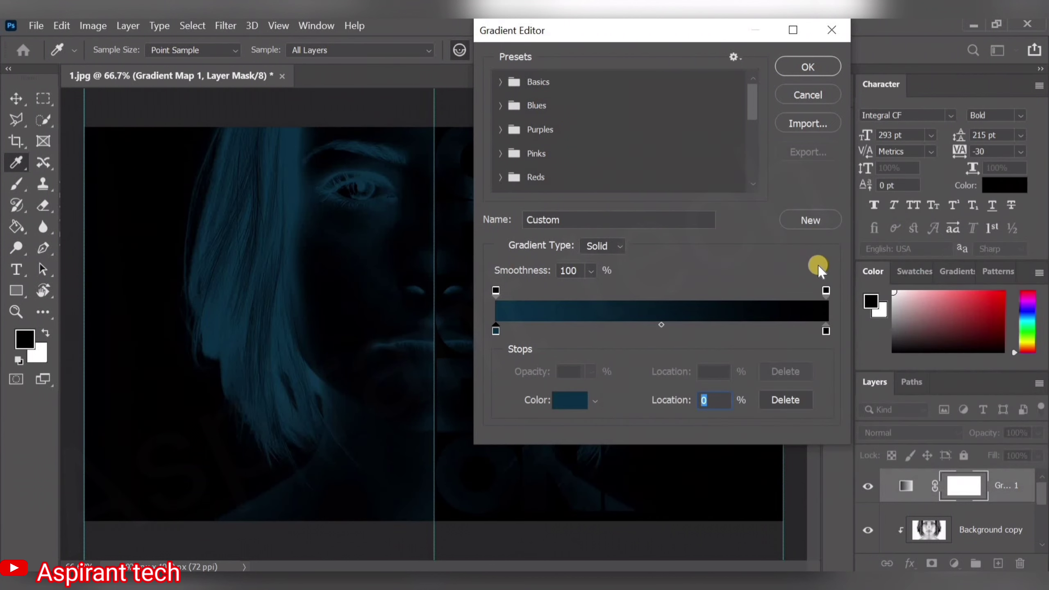
pyautogui.click(826, 331)
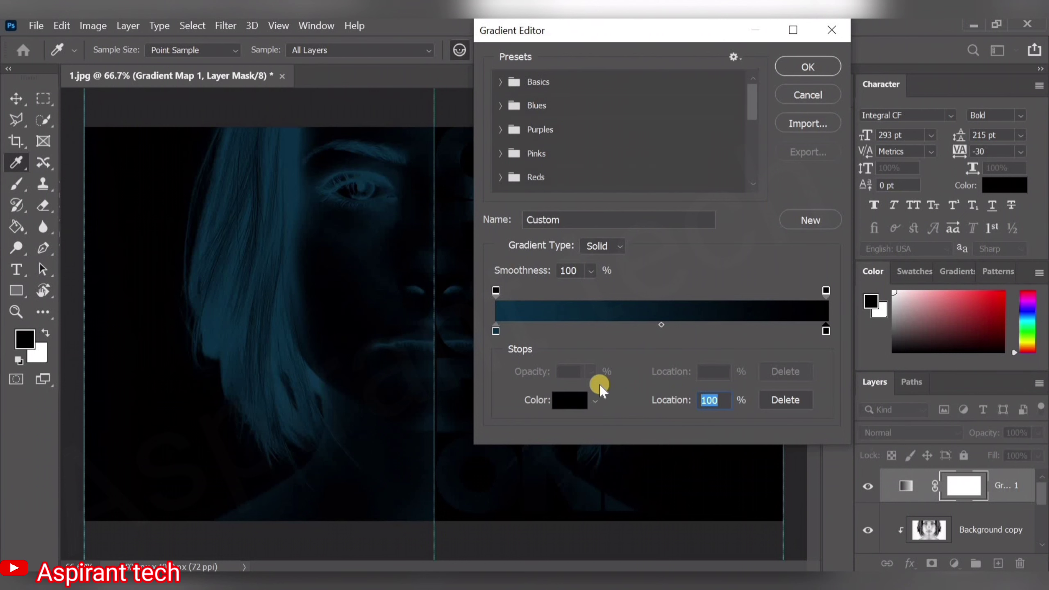
pyautogui.click(571, 399)
pyautogui.click(546, 173)
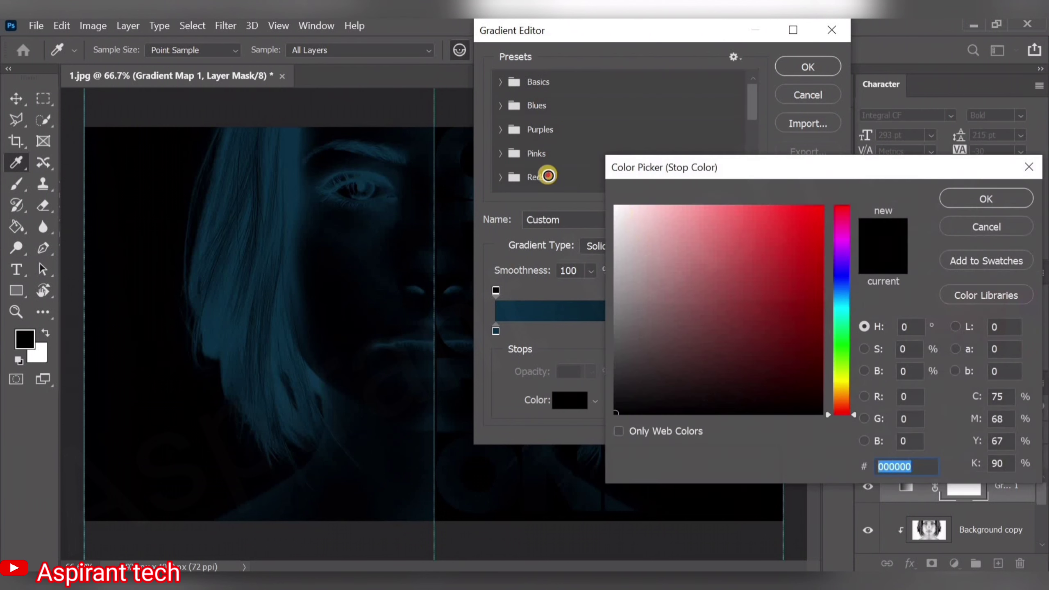
pyautogui.click(975, 202)
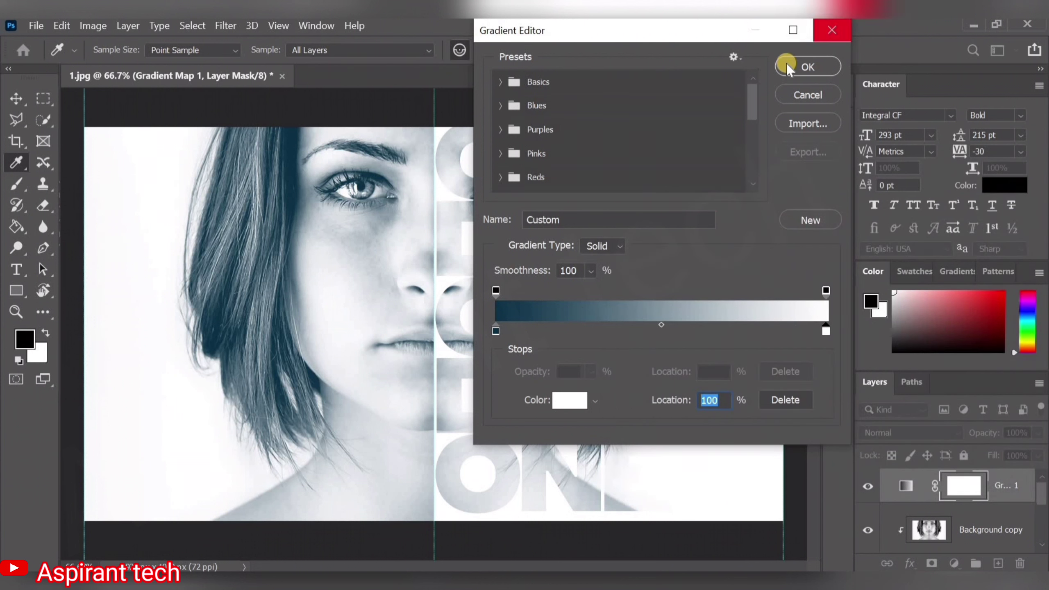
pyautogui.click(807, 66)
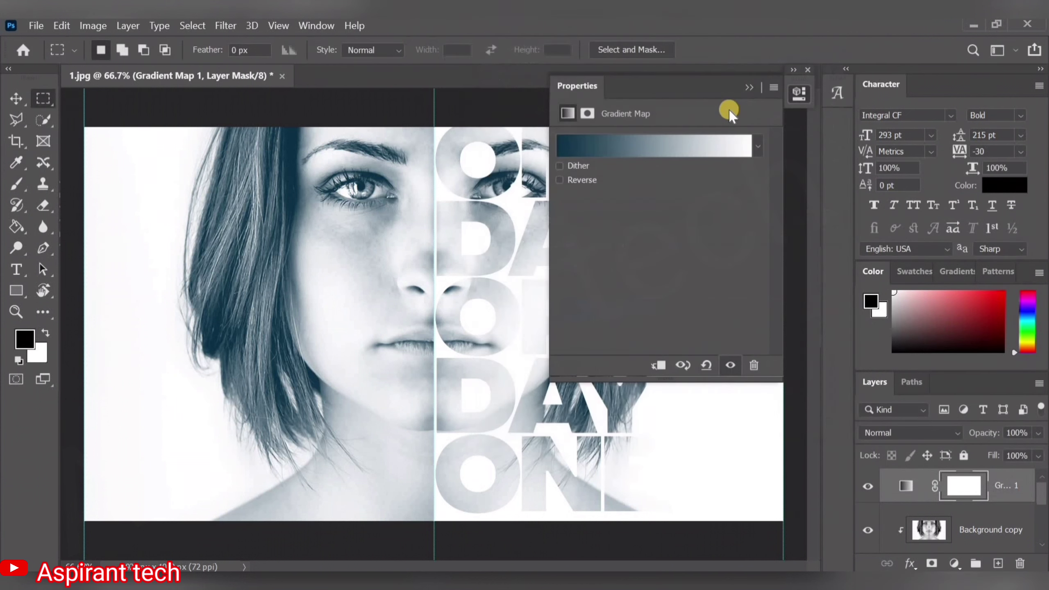
# Step: Collapse the Gradient Map Properties panel to show the blue-tinted ONE DAY OR DAY ONE portrait
pyautogui.click(793, 69)
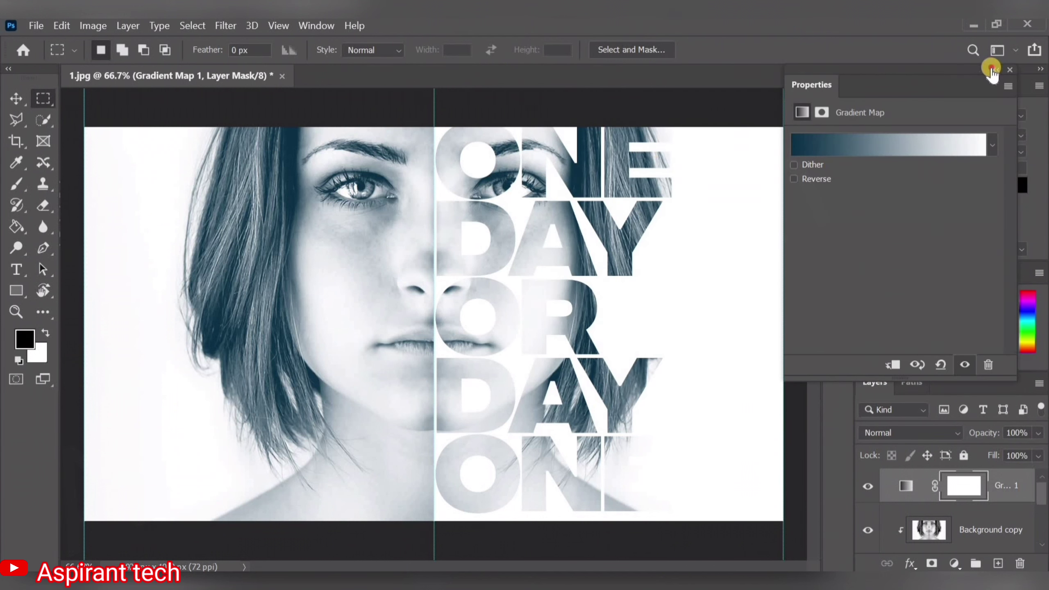
pyautogui.click(703, 103)
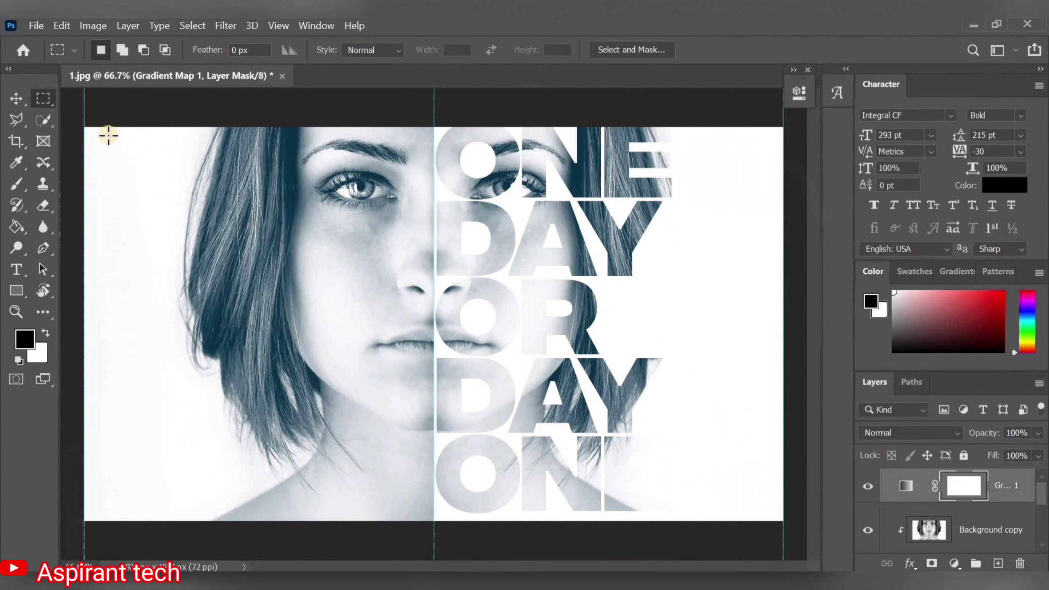
pyautogui.click(279, 204)
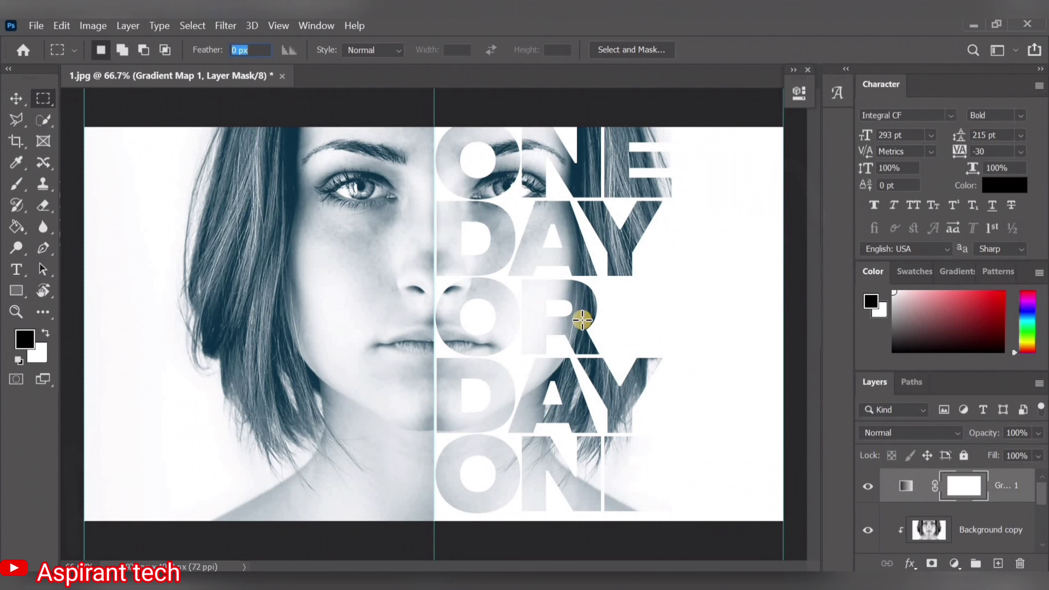